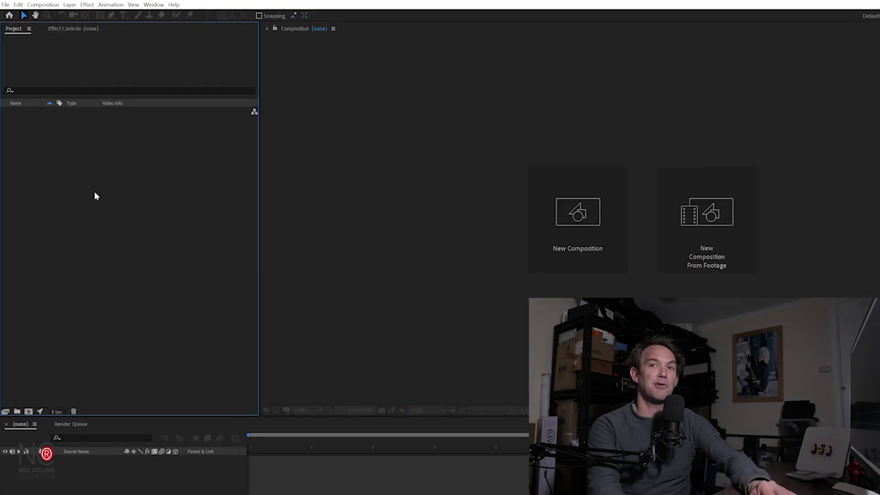
Step: Import the clip P1000131.MOV into the project
double_click(140, 271)
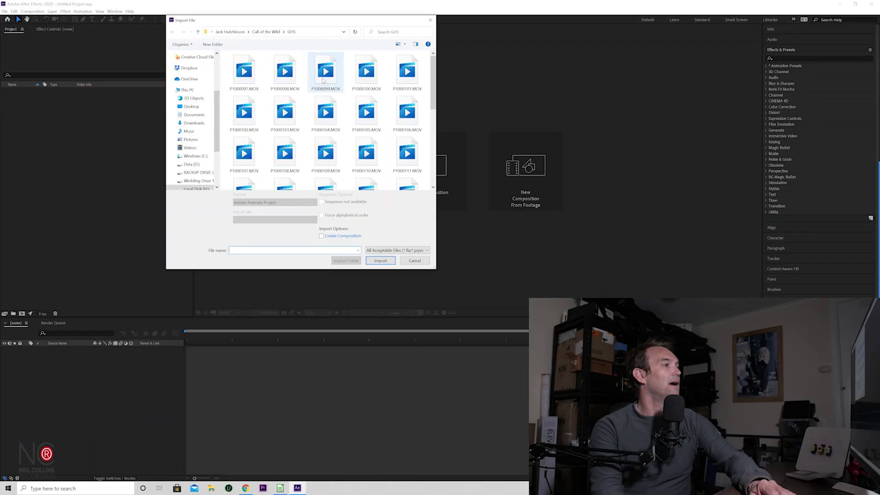
scroll(324, 84, "down", 4)
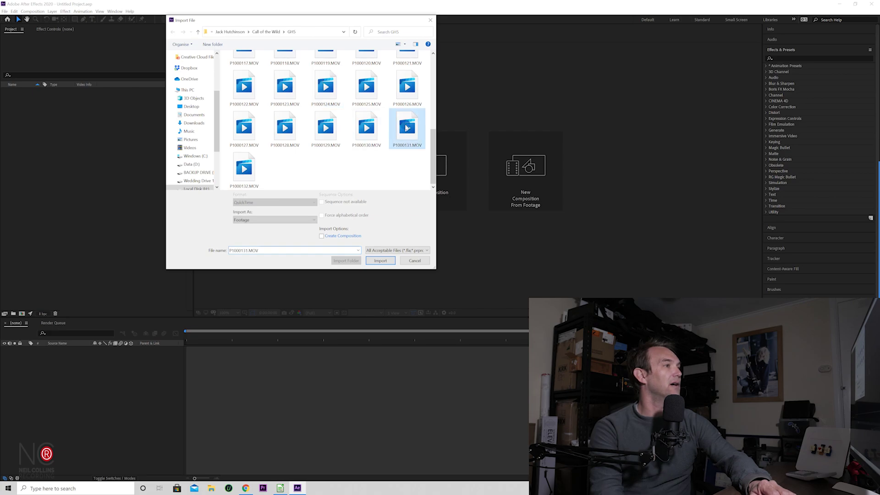
left_click(381, 261)
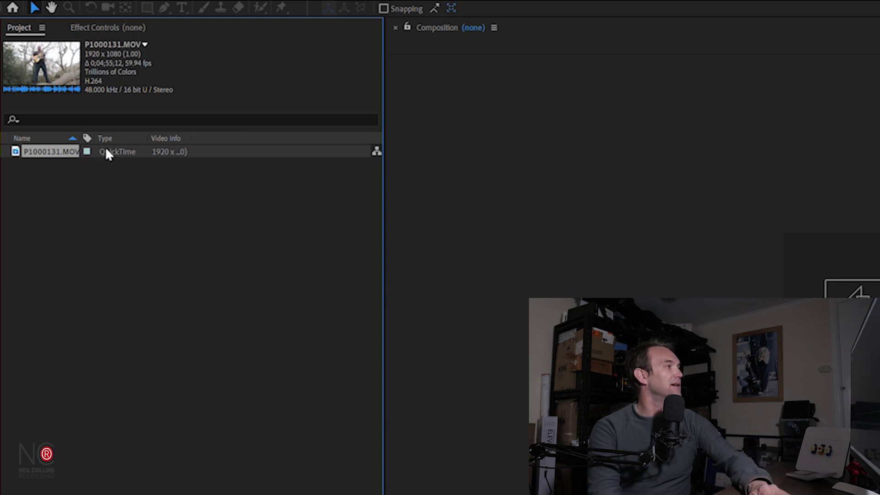
Step: Build a 1920x1080 P1000131 composition from the imported clip on the timeline
left_click_drag(105, 154, 195, 428)
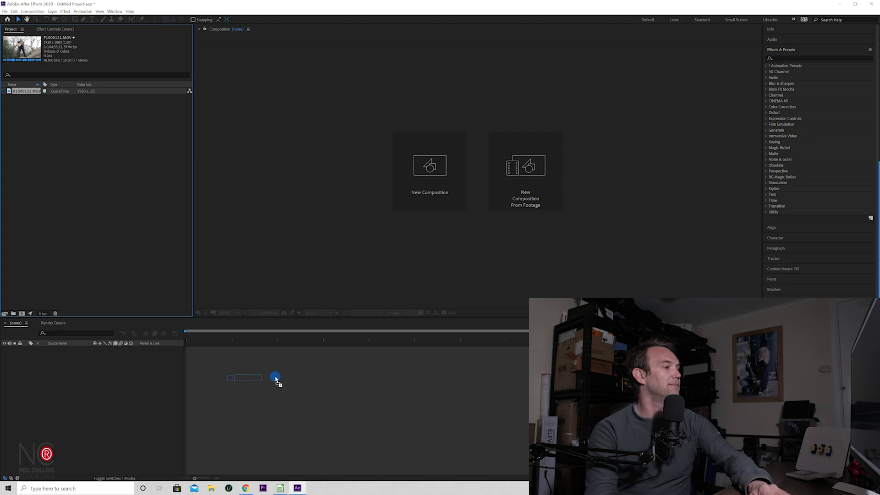
left_click_drag(275, 379, 274, 378)
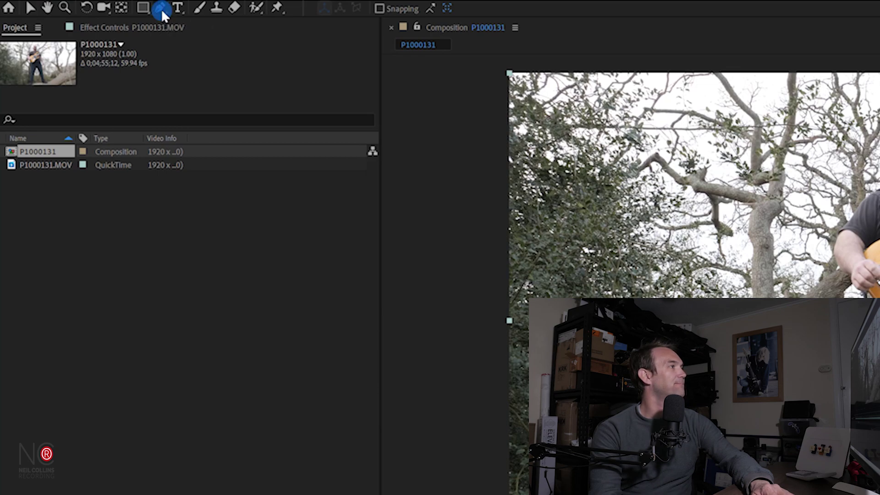
left_click(161, 9)
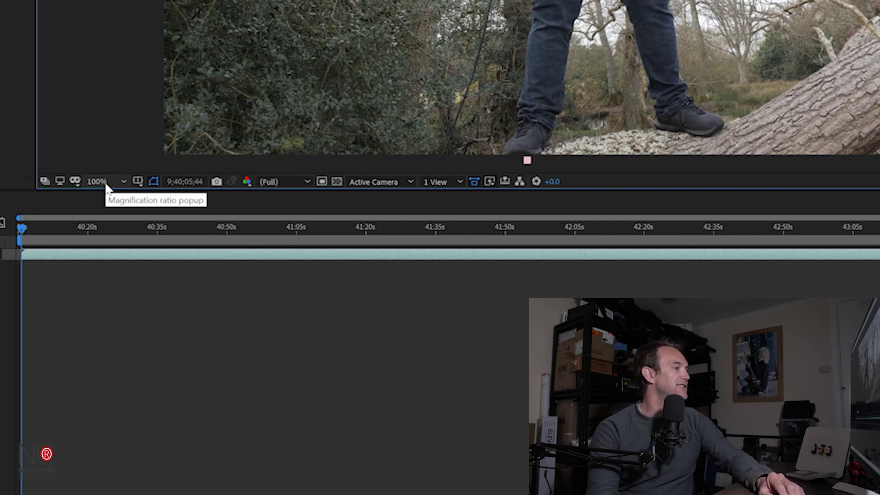
Step: Set the composition viewer magnification to 200%
left_click(106, 185)
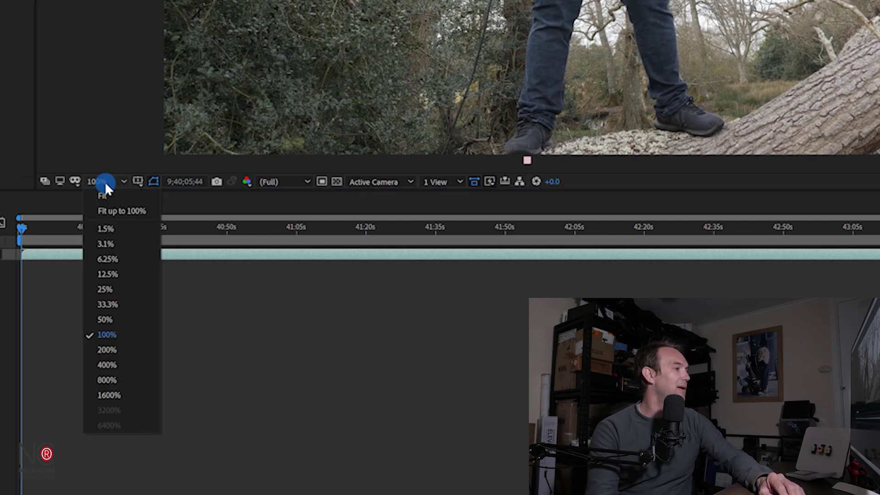
left_click(111, 349)
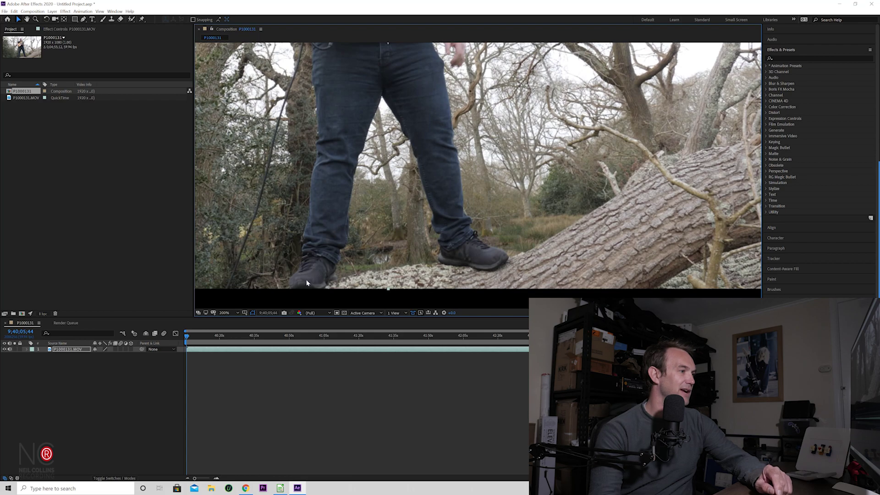
left_click(83, 20)
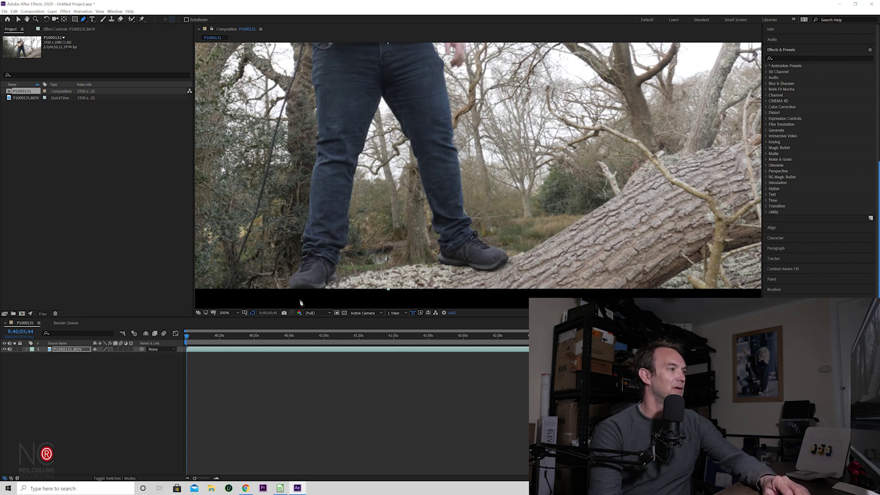
Step: Start the Pen mask below the log's left end and trace its top edge past the right shoe
left_click(295, 300)
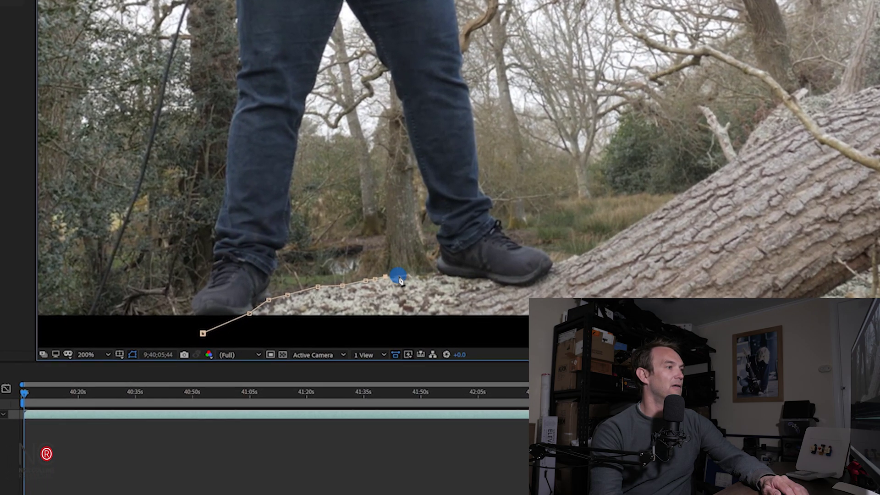
left_click(409, 274)
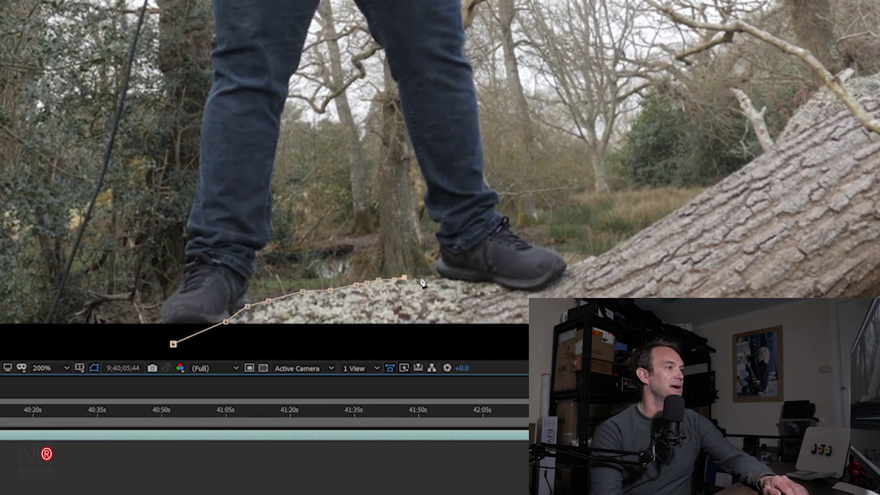
left_click(421, 275)
left_click(436, 275)
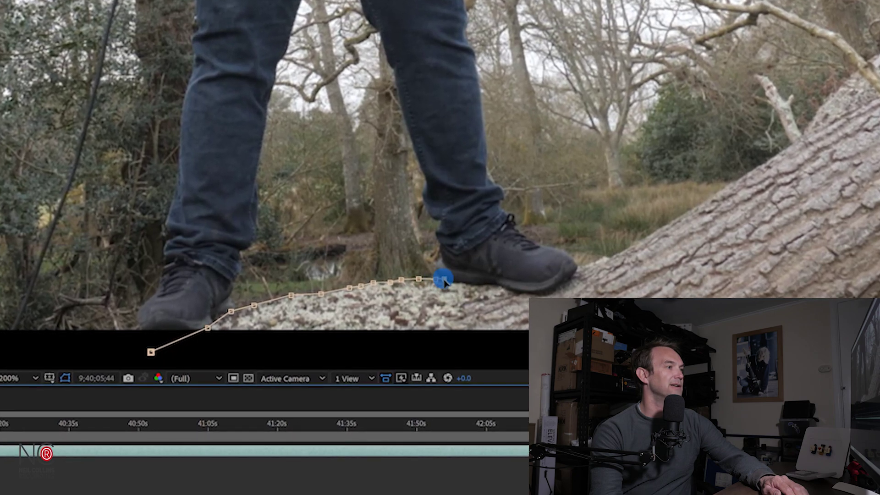
left_click(457, 280)
left_click(471, 283)
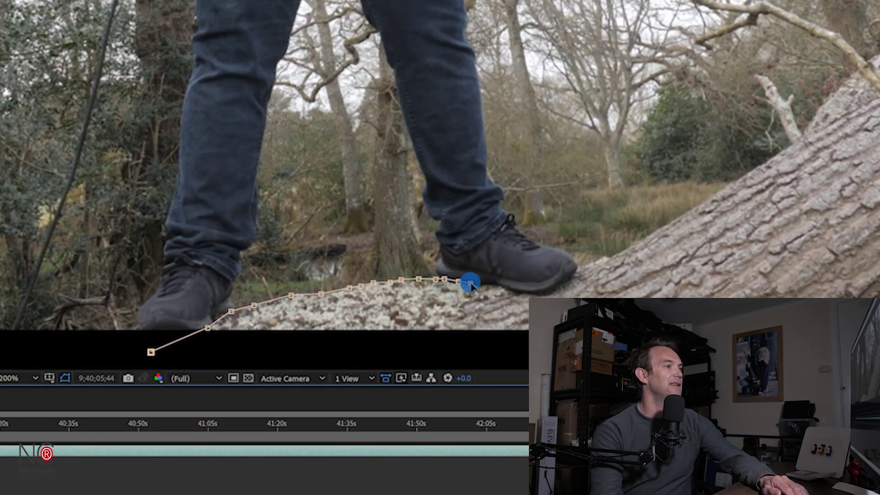
left_click(480, 283)
left_click(510, 290)
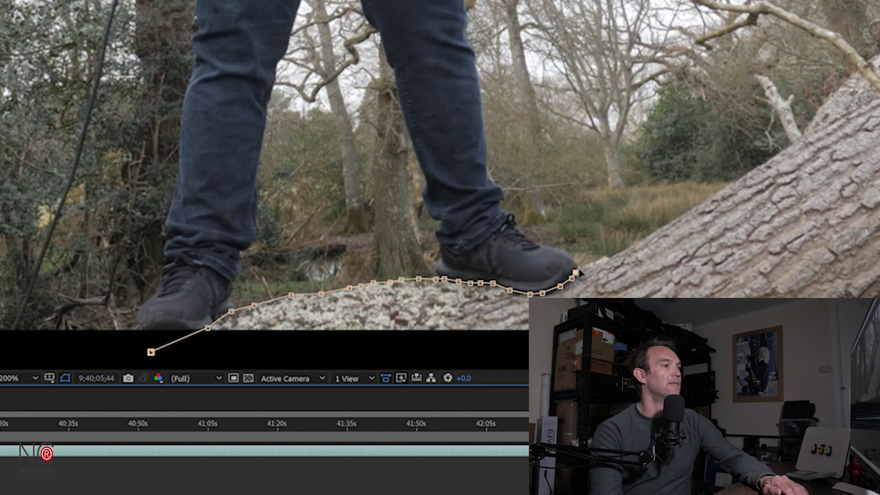
Step: Continue the mask points up the sloping trunk toward its upper right end
left_click(655, 231)
left_click(698, 205)
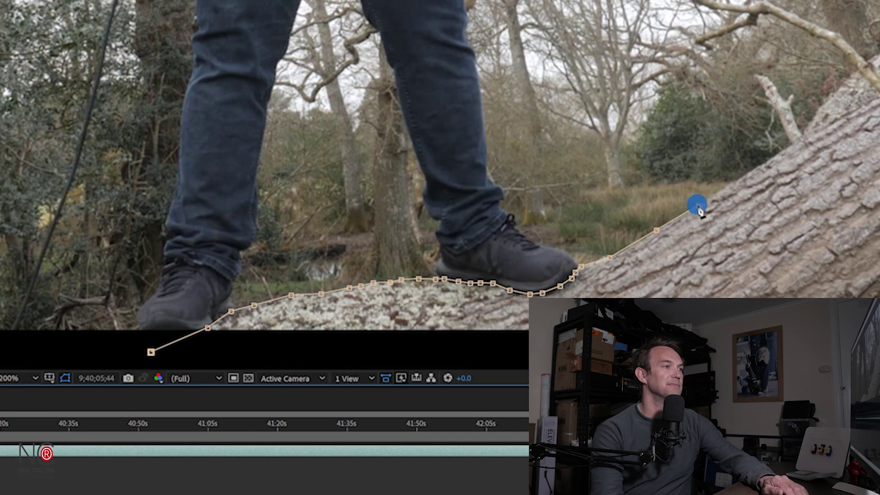
left_click(741, 177)
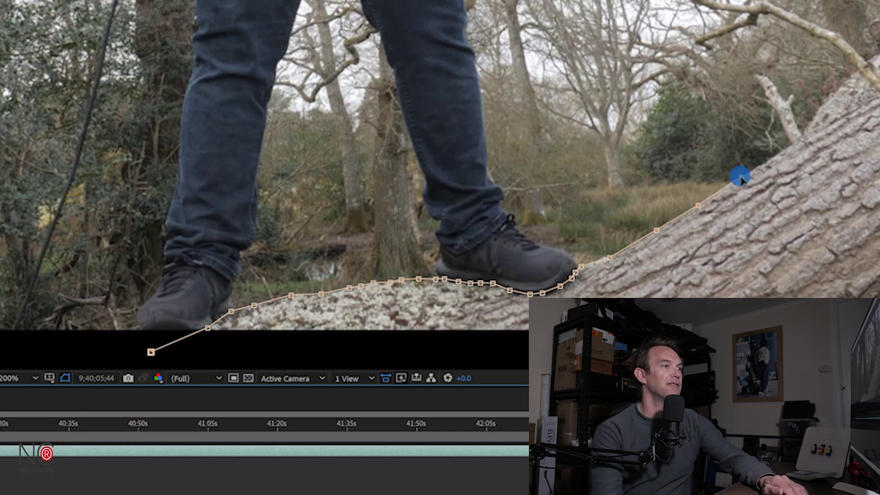
left_click(777, 154)
left_click(804, 137)
left_click(827, 102)
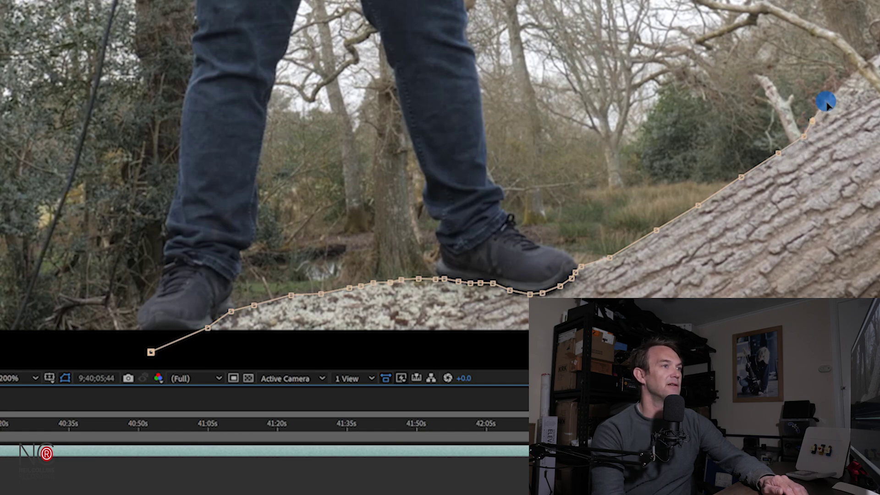
left_click(841, 86)
left_click(847, 77)
left_click(856, 71)
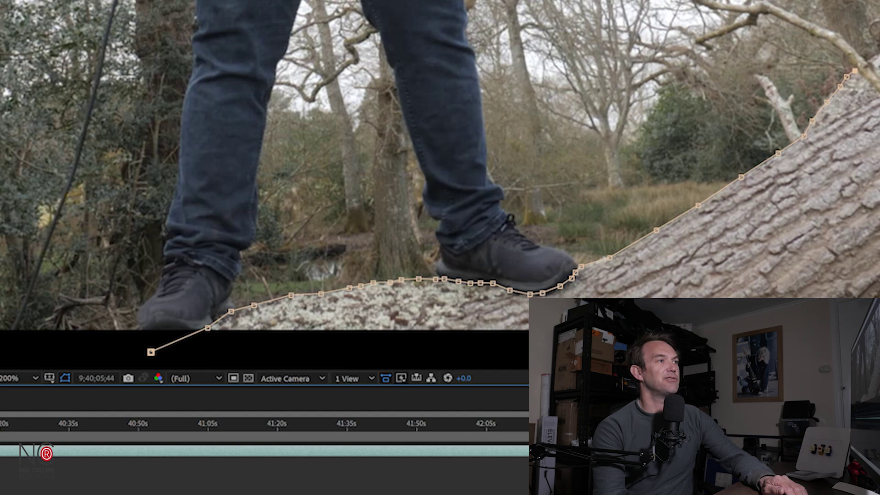
left_click(870, 68)
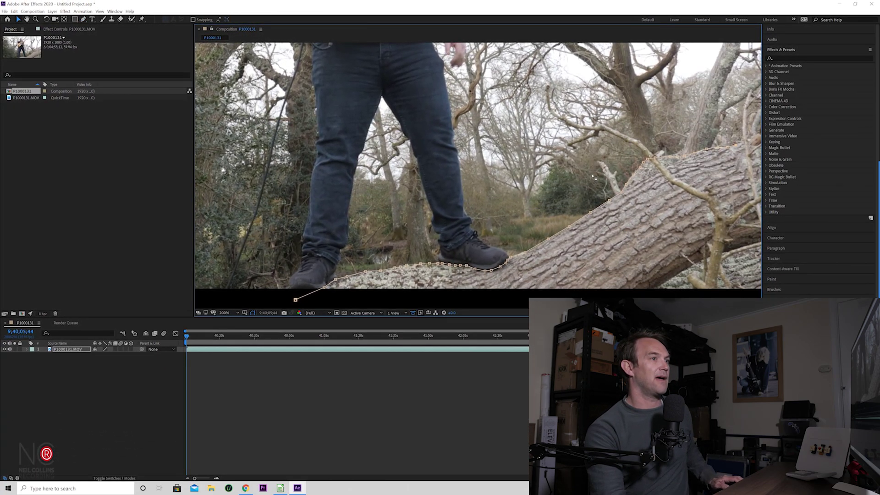
left_click_drag(522, 140, 428, 147)
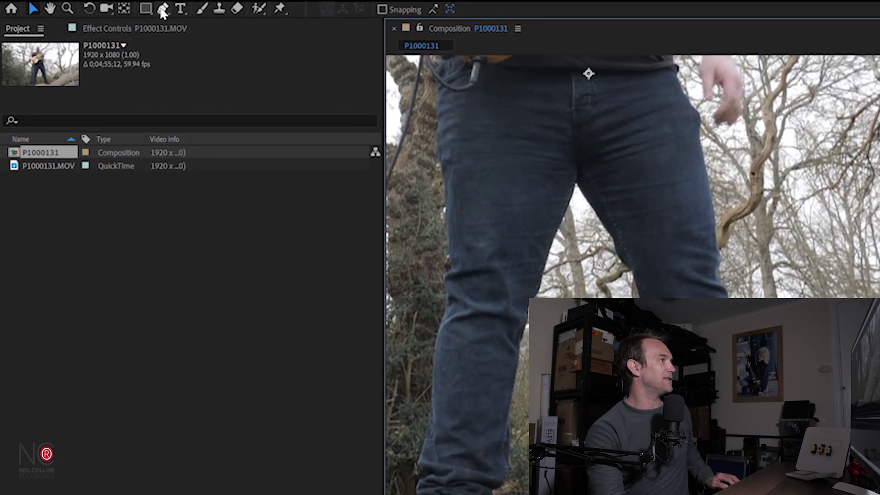
Step: Add a final point at the right edge, reposition the layer, and close the mask at its first vertex
left_click(163, 9)
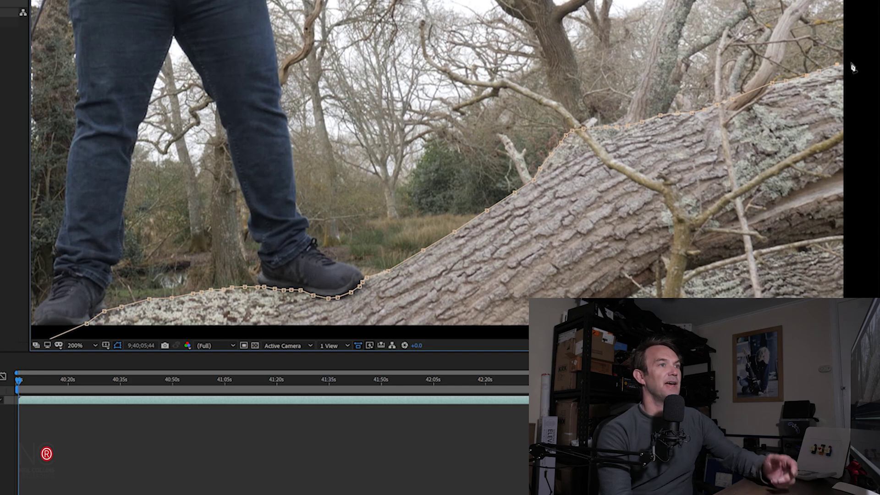
left_click(851, 64)
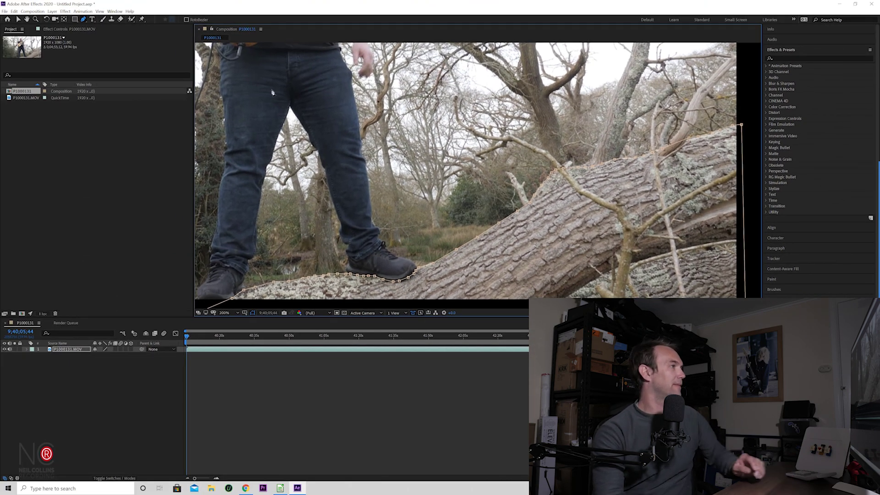
key("v")
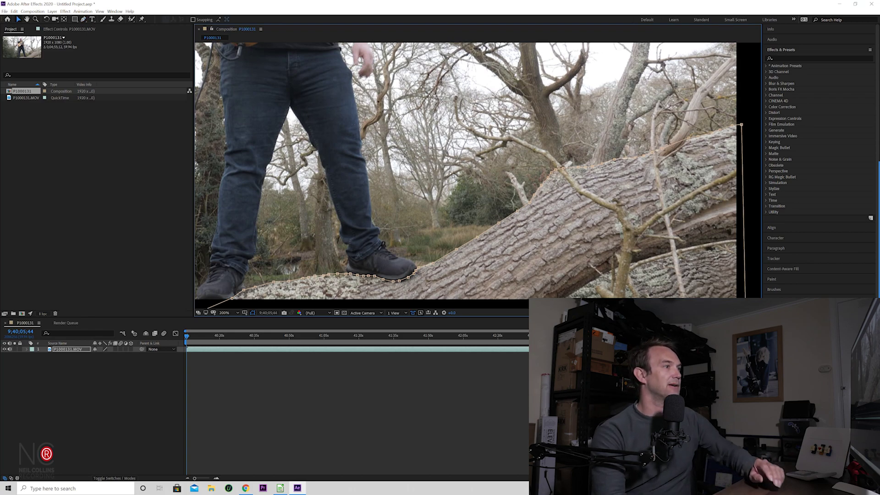
left_click(451, 163)
left_click_drag(457, 155, 464, 137)
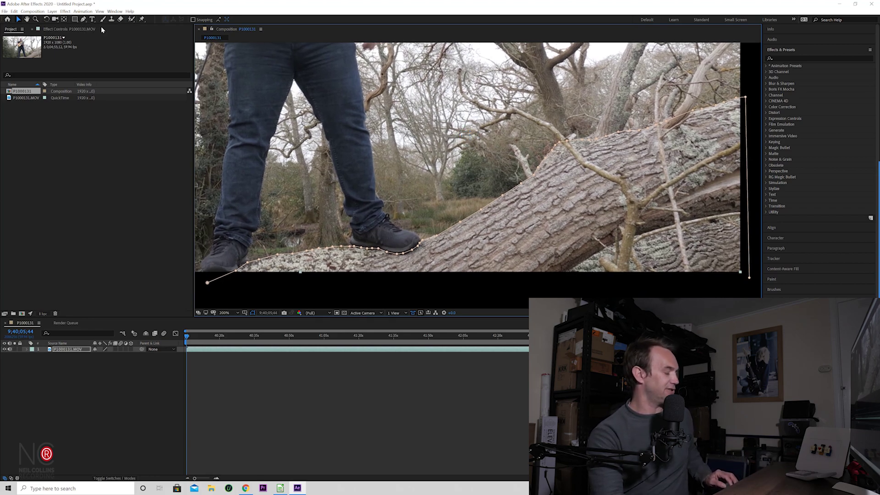
key("g")
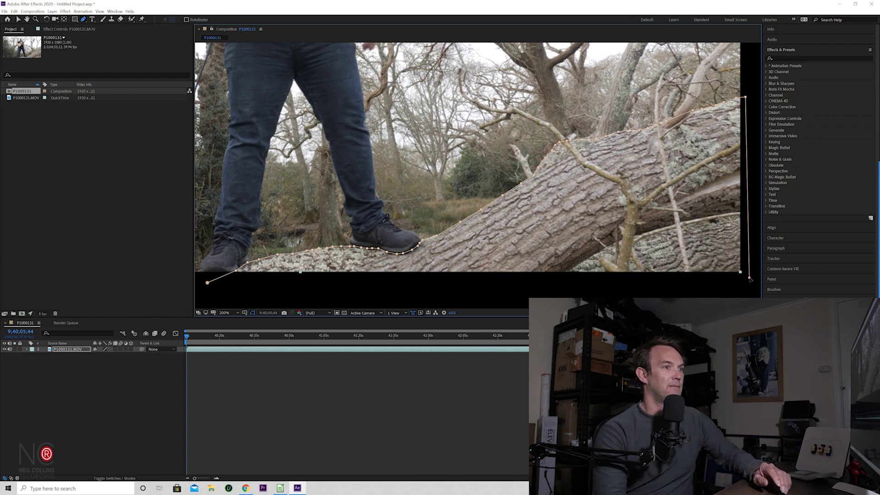
left_click(207, 283)
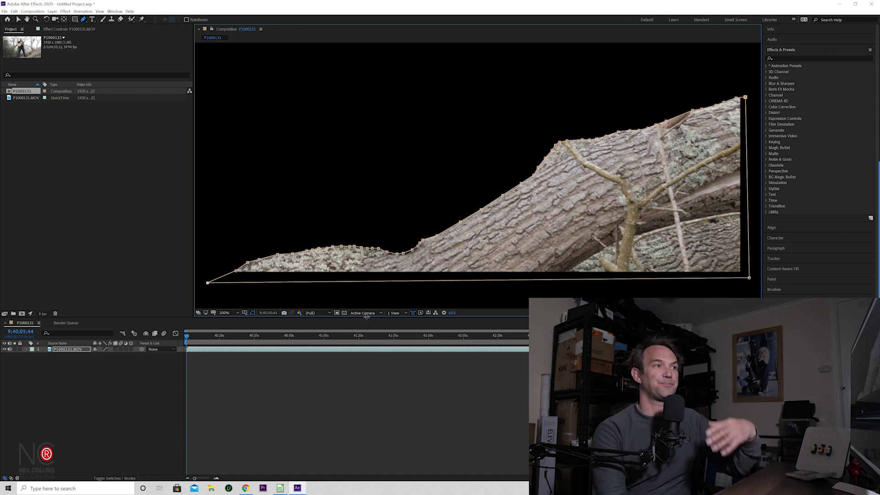
Step: Return the viewer to 100% and apply the Tritone effect to the log footage layer
left_click(228, 313)
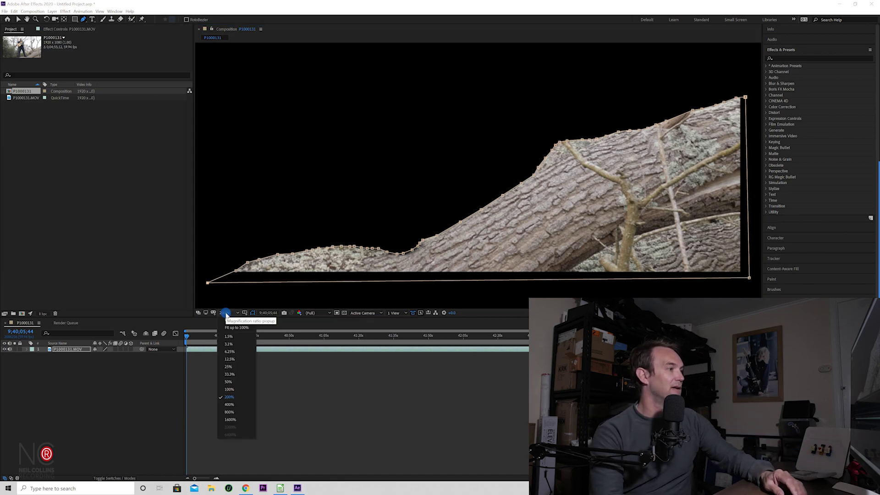
left_click(241, 392)
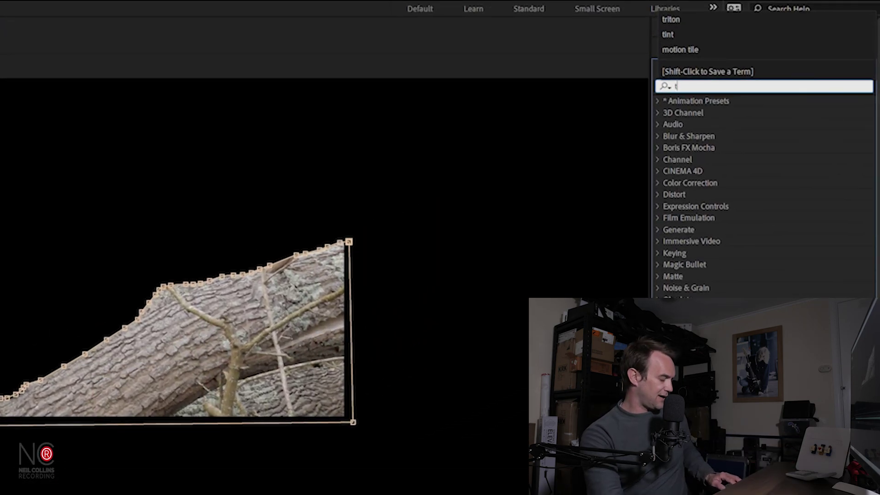
type("tr")
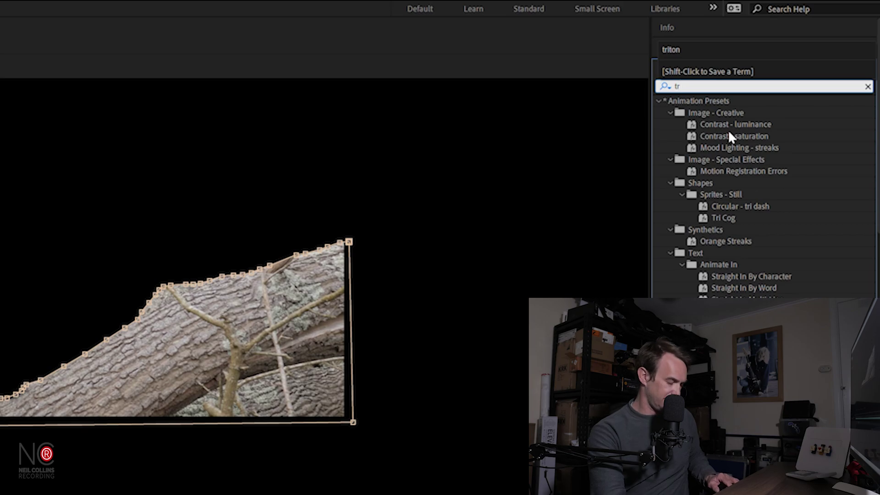
type("iton")
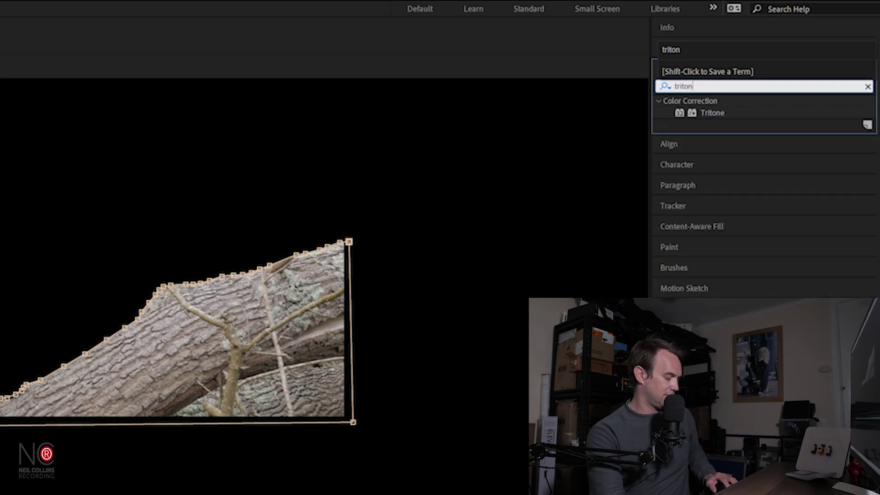
type("e")
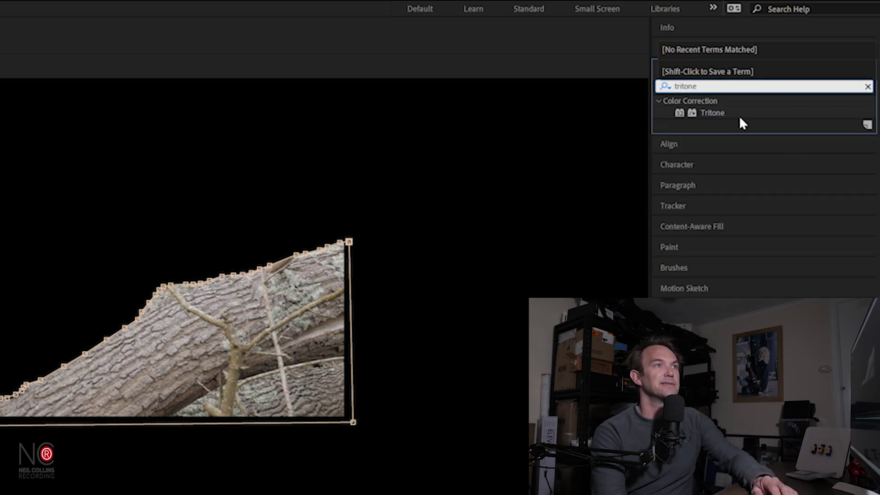
left_click(719, 114)
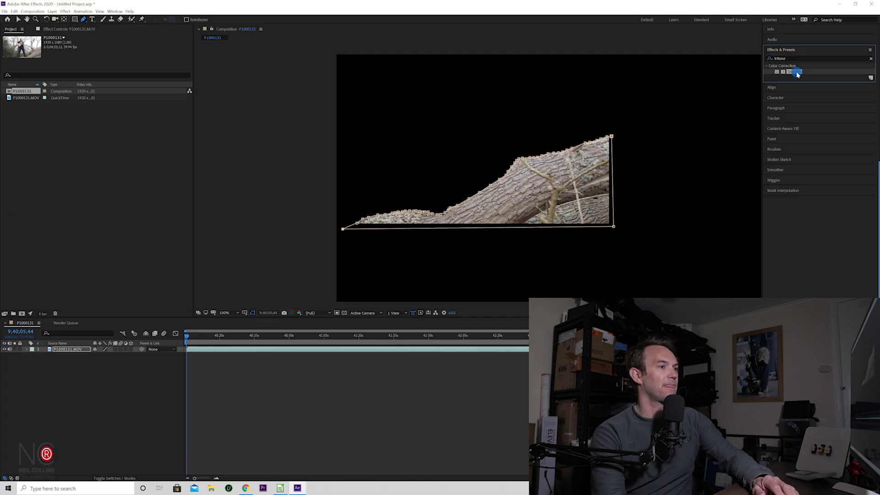
left_click_drag(796, 72, 82, 352)
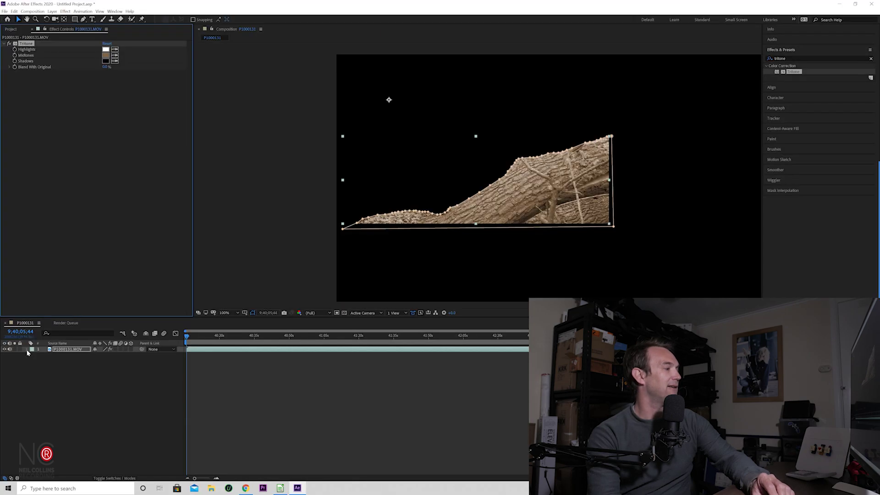
Step: Set the Tritone midtones to deep blue 252392 and restrict the effect to Mask 1
left_click(26, 350)
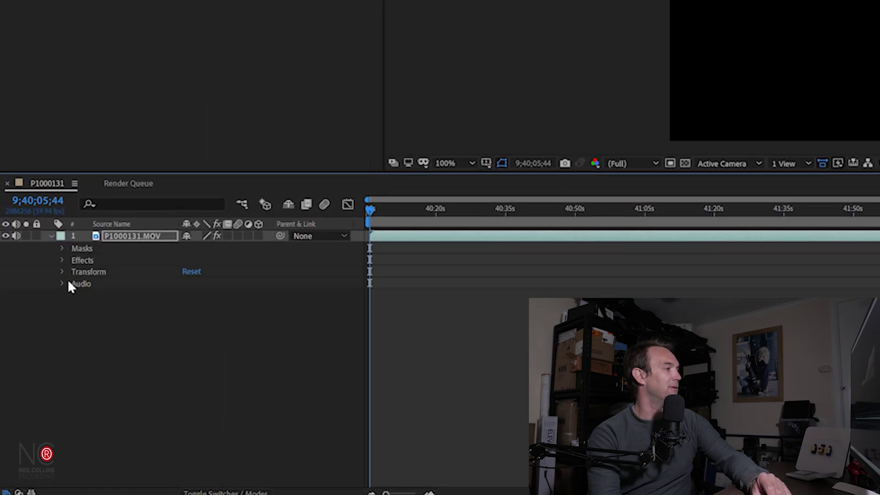
left_click(62, 260)
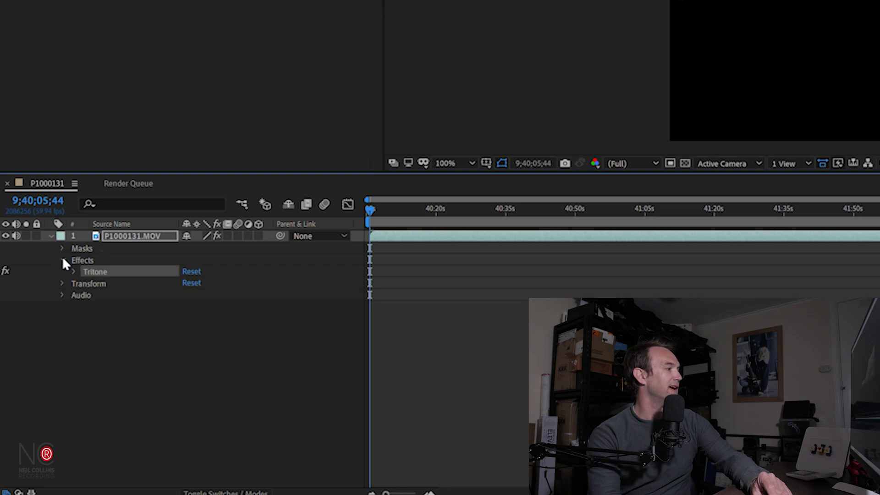
left_click(74, 272)
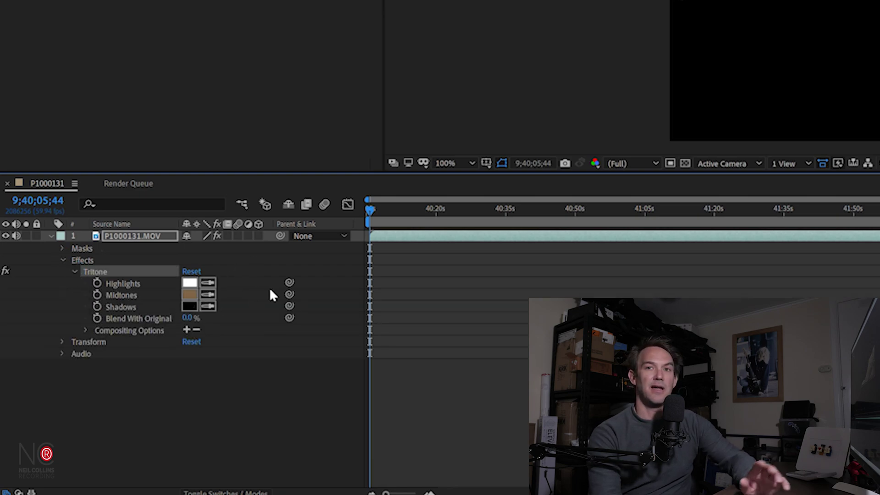
left_click(189, 292)
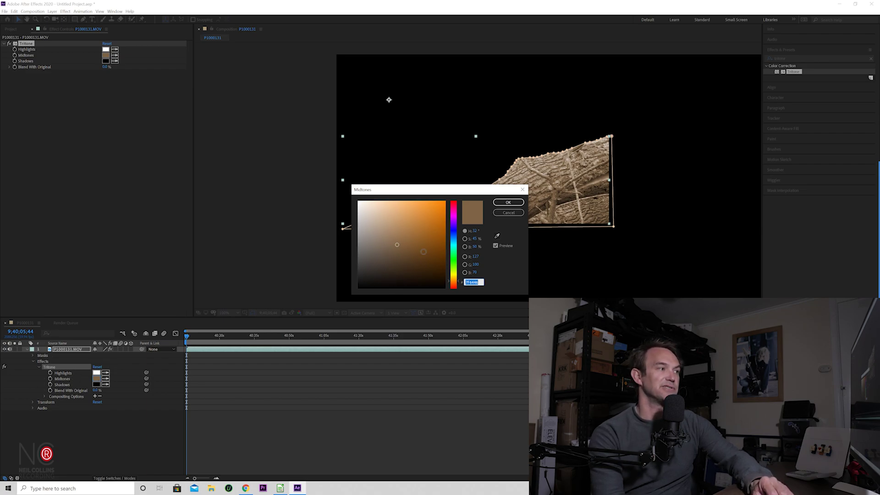
left_click(454, 229)
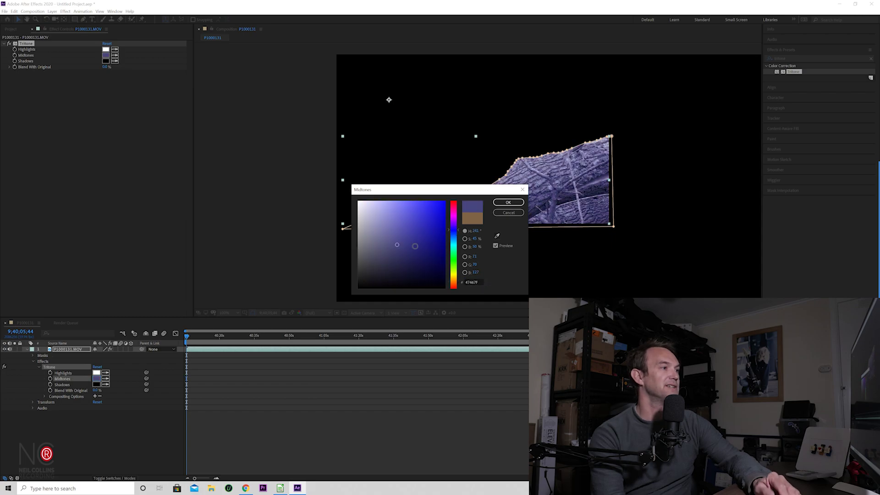
left_click(424, 239)
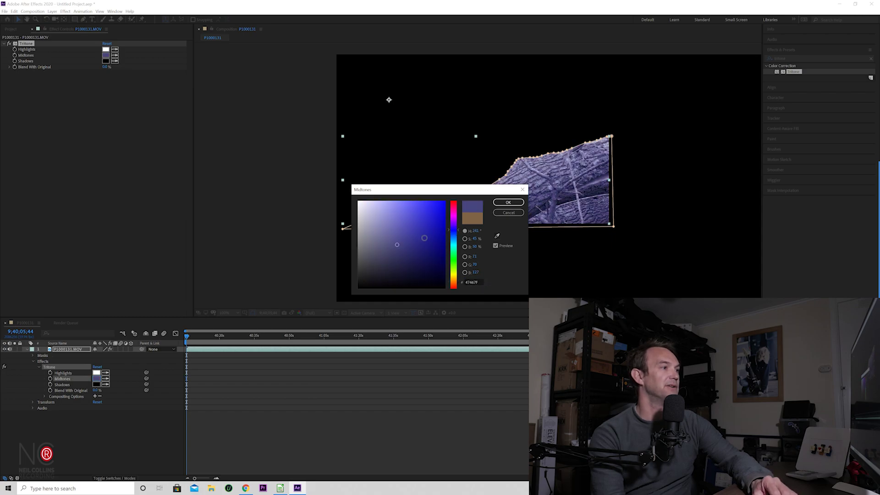
left_click(509, 204)
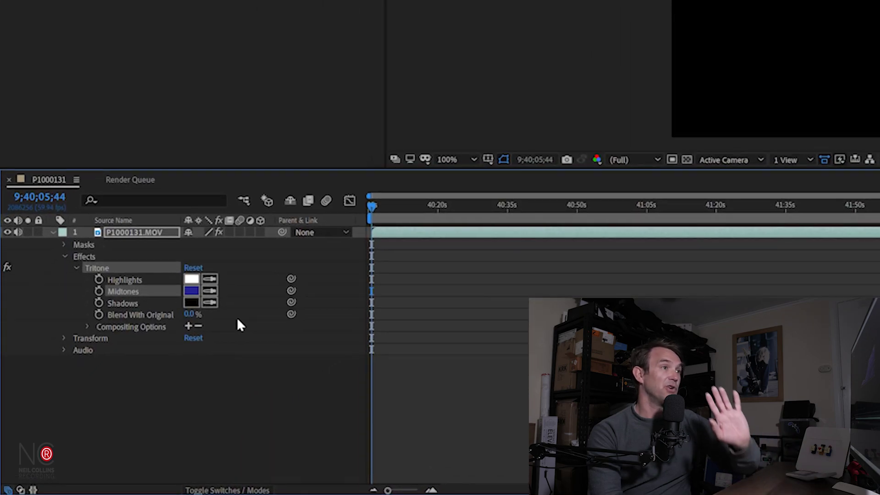
left_click(188, 327)
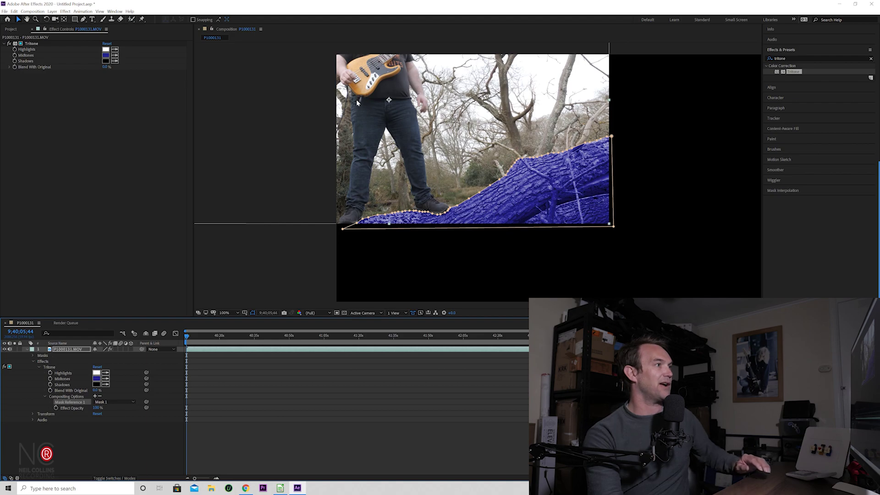
Step: Reposition the footage layer, preview playback, and collapse the layer's property rows
left_click_drag(367, 107, 527, 180)
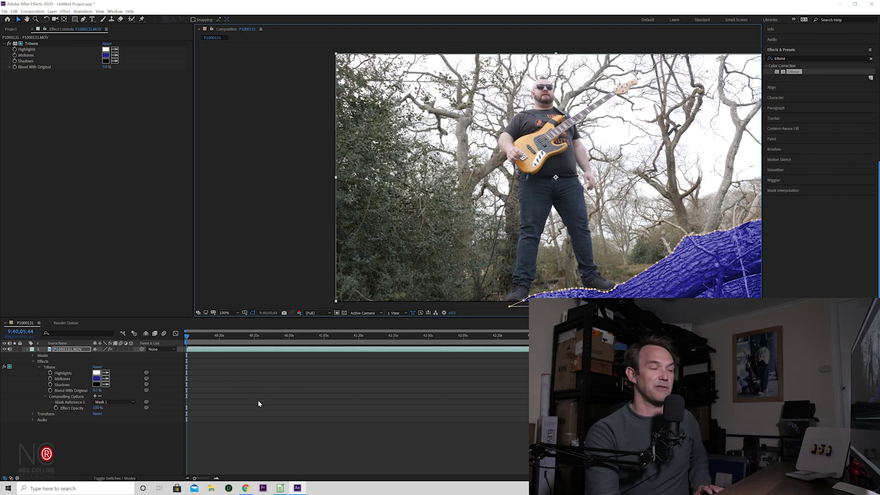
key("space")
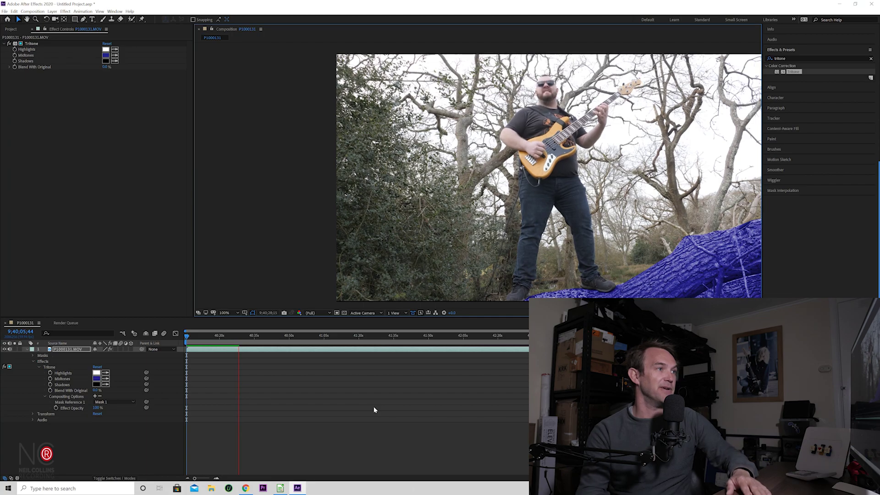
key("space")
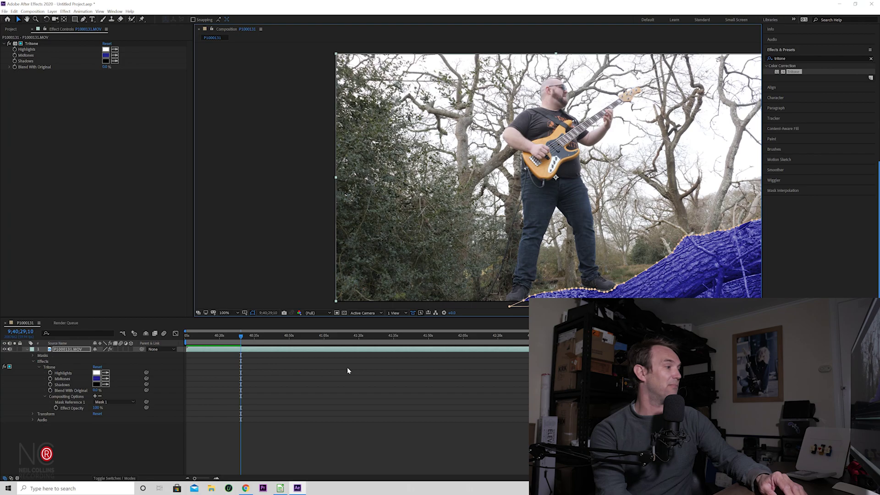
key("u")
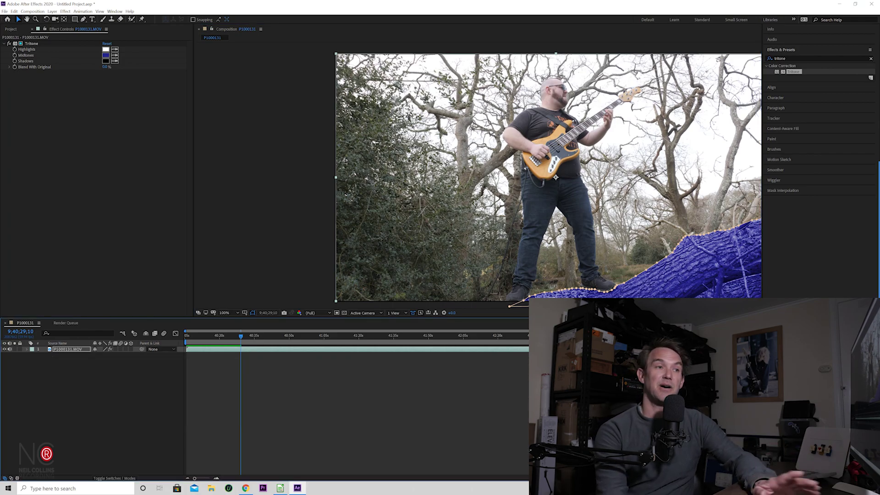